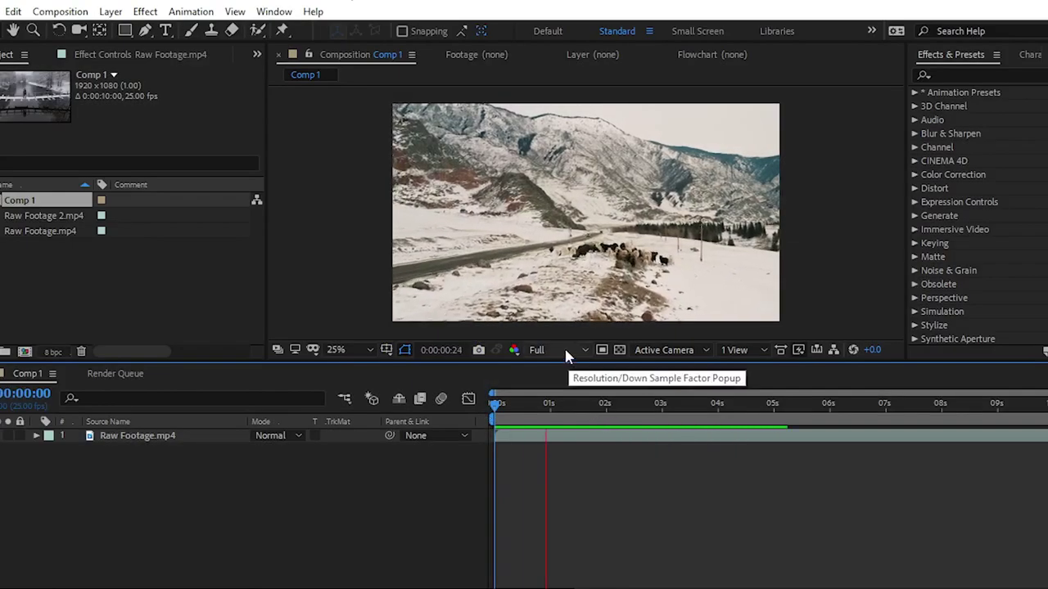
# Play back the raw footage in Comp 1 and stop the preview near the three-second mark.
pyautogui.click(555, 391)
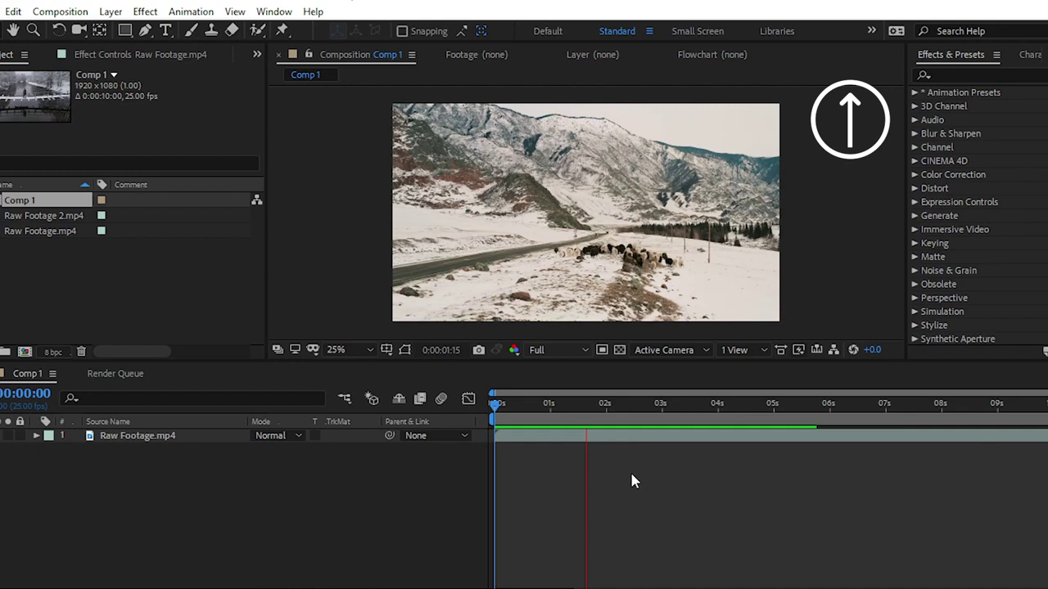
pyautogui.press('space')
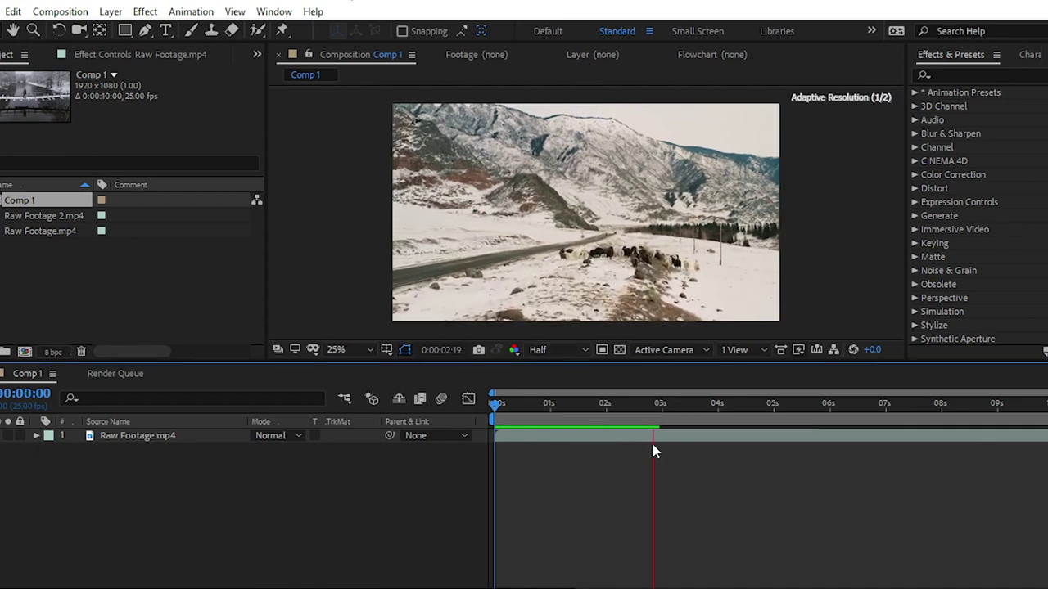
pyautogui.press('space')
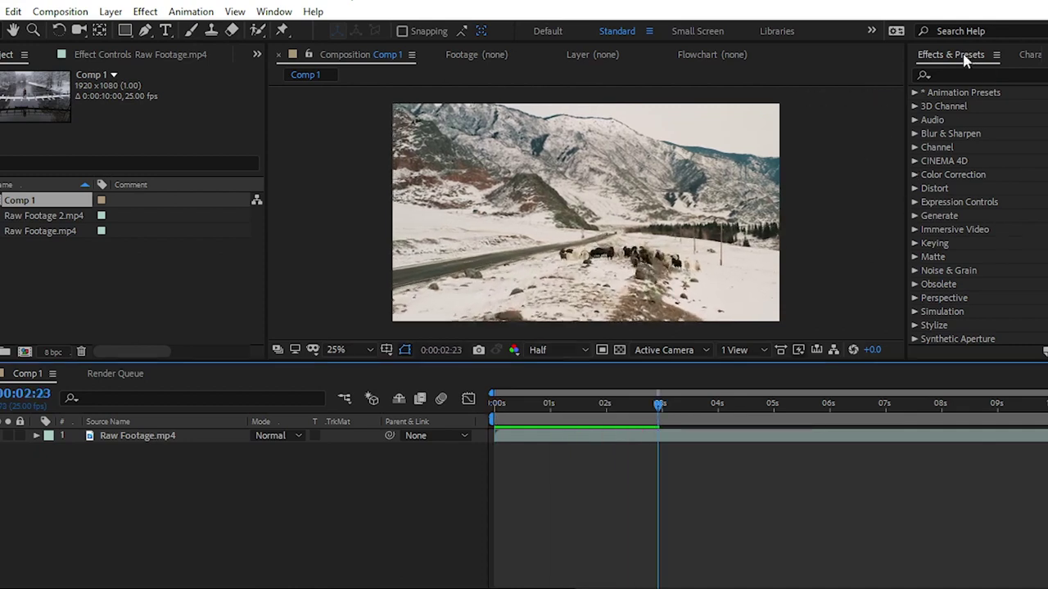
# Search the effects for "snow" and apply CC Snowfall to the Raw Footage.mp4 clip.
pyautogui.click(944, 58)
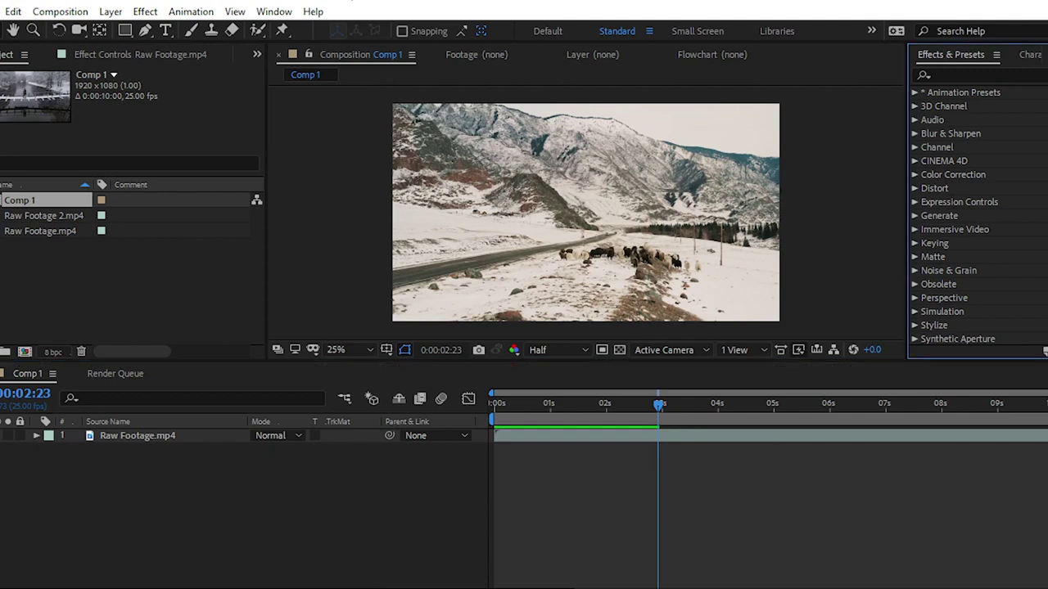
pyautogui.click(275, 15)
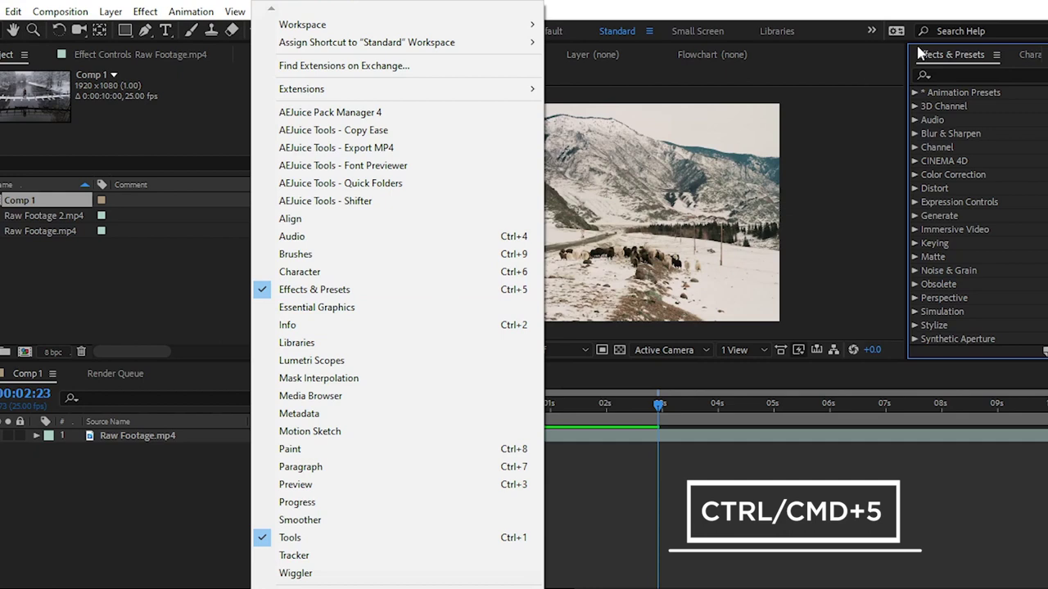
pyautogui.click(953, 74)
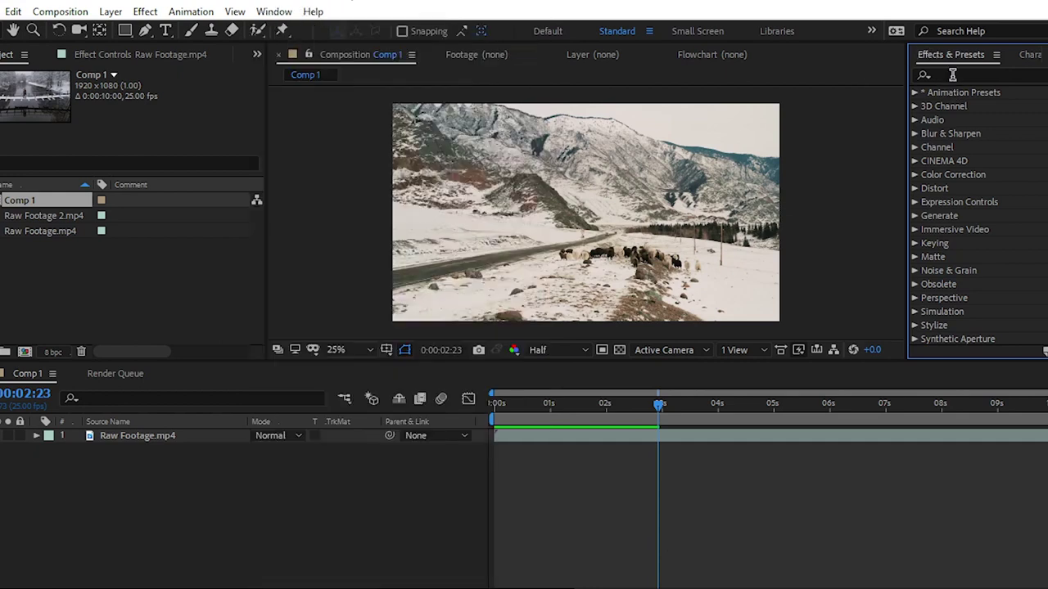
pyautogui.click(965, 75)
pyautogui.write('s')
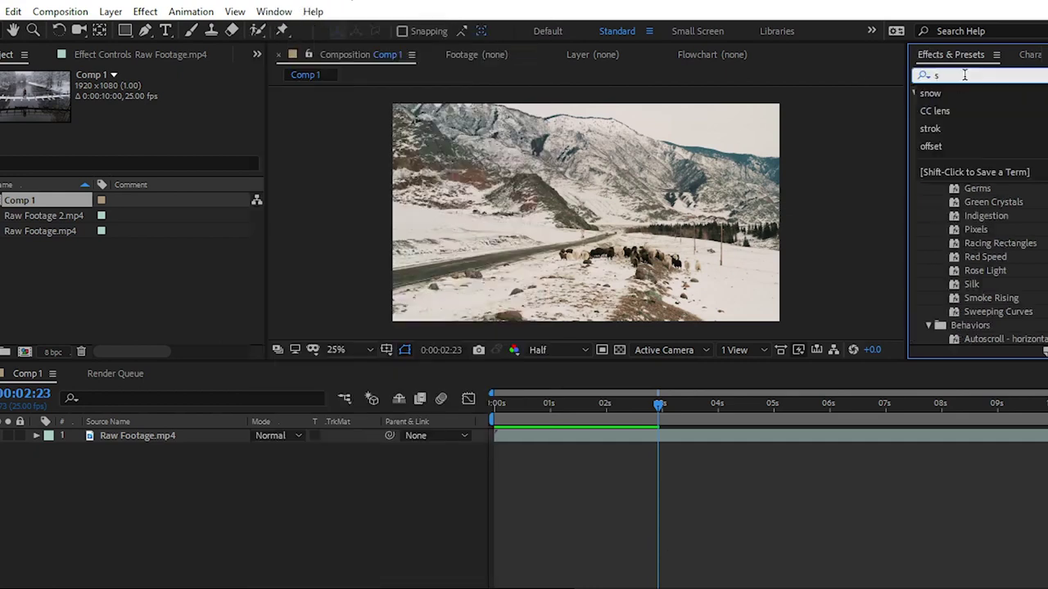
pyautogui.write('now')
pyautogui.moveTo(978, 166); pyautogui.dragTo(616, 242)
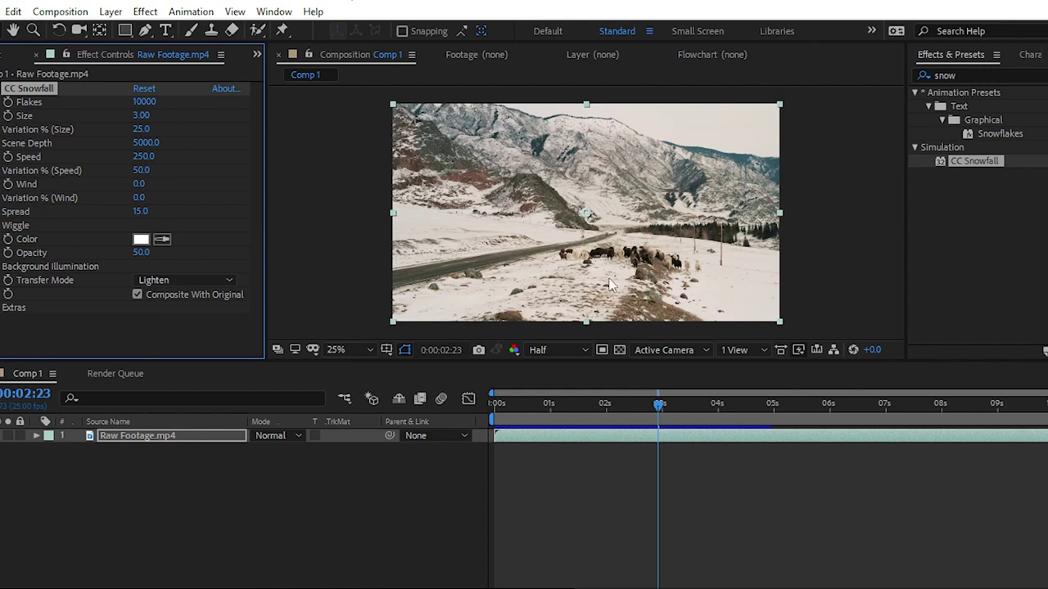
# Preview the default snowfall over the footage from near the start, using an enlarged composition view.
pyautogui.moveTo(620, 408); pyautogui.dragTo(501, 410)
pyautogui.scroll(1, 598, 289)
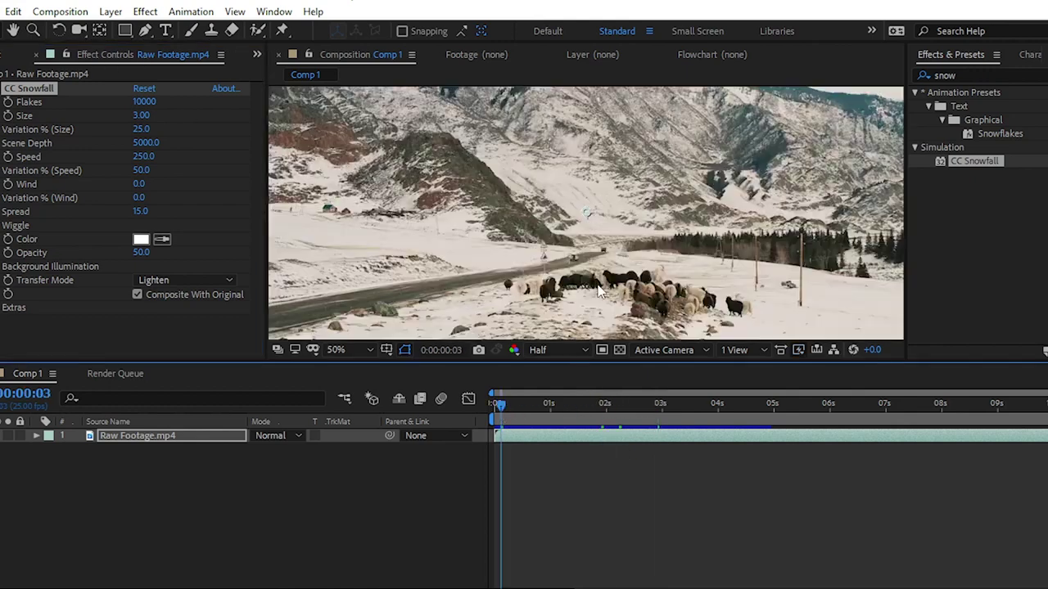
pyautogui.press('.')
pyautogui.press('`')
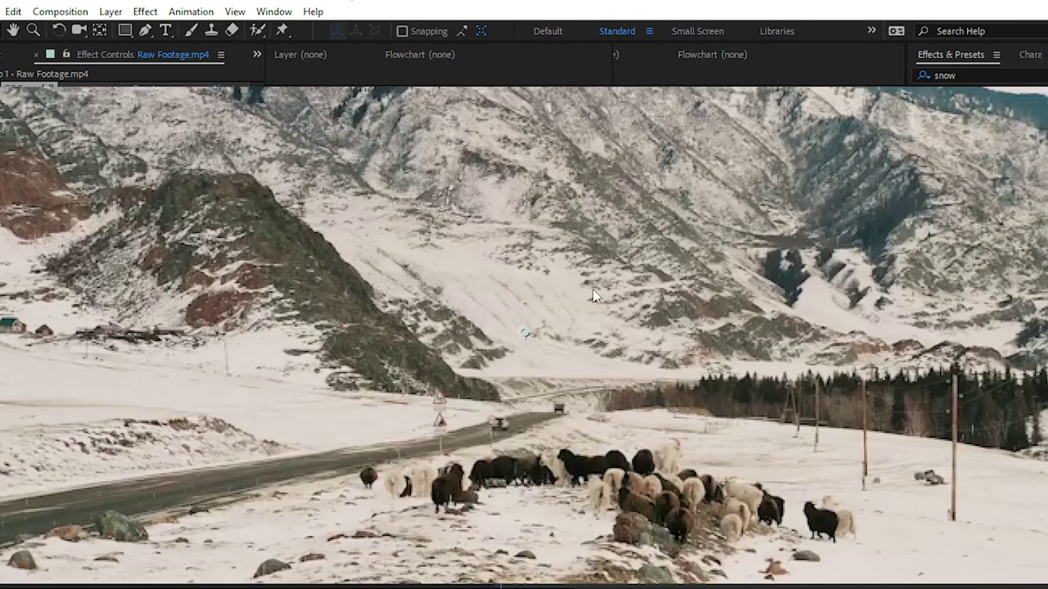
pyautogui.press(',')
pyautogui.press(',')
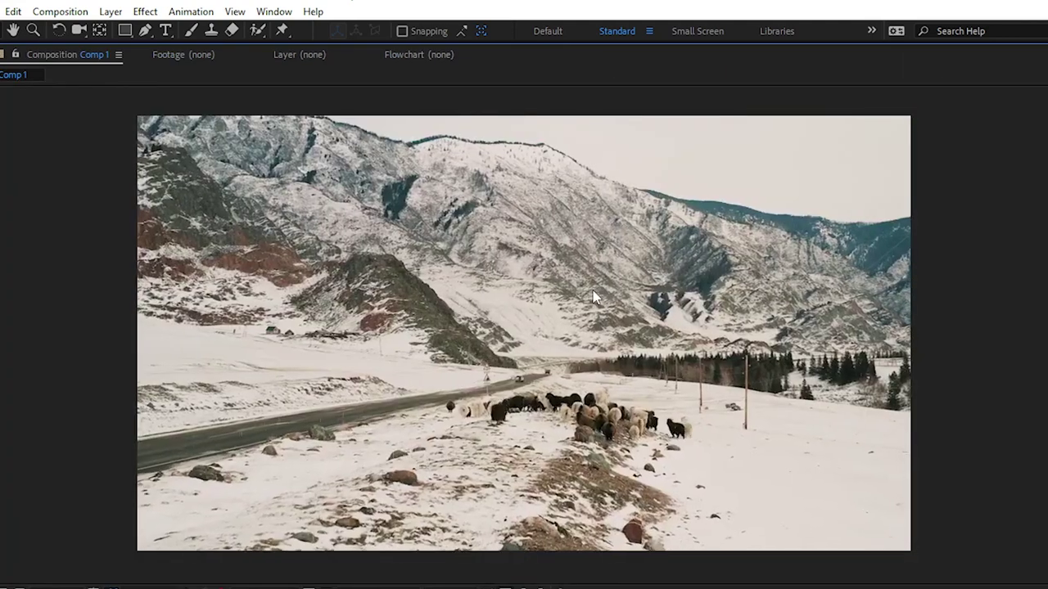
pyautogui.click(425, 448)
pyautogui.press('`')
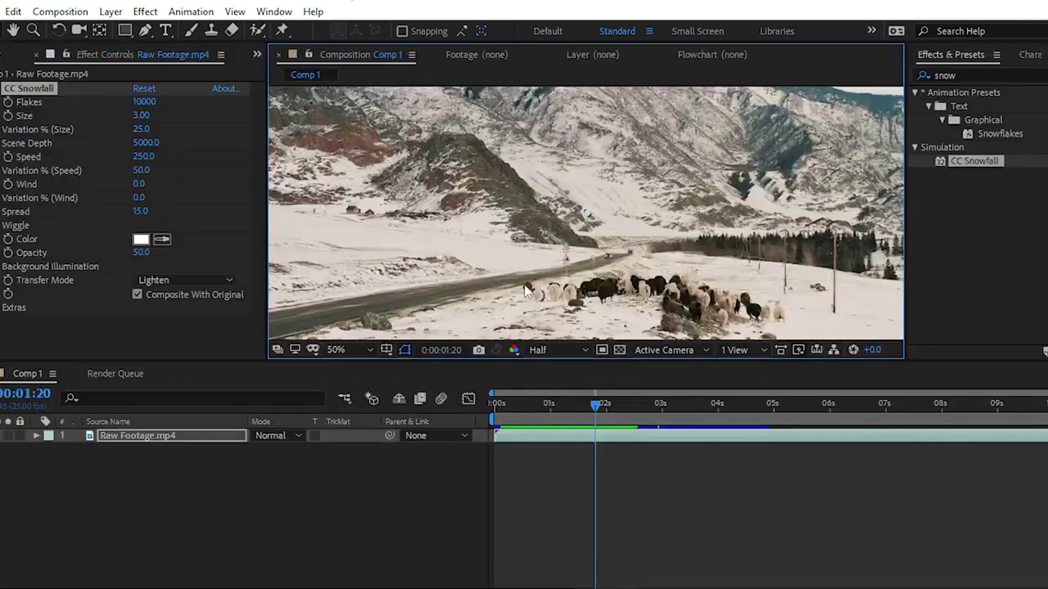
# Disable Composite With Original in CC Snowfall and preview the isolated snow in an enlarged view.
pyautogui.click(137, 294)
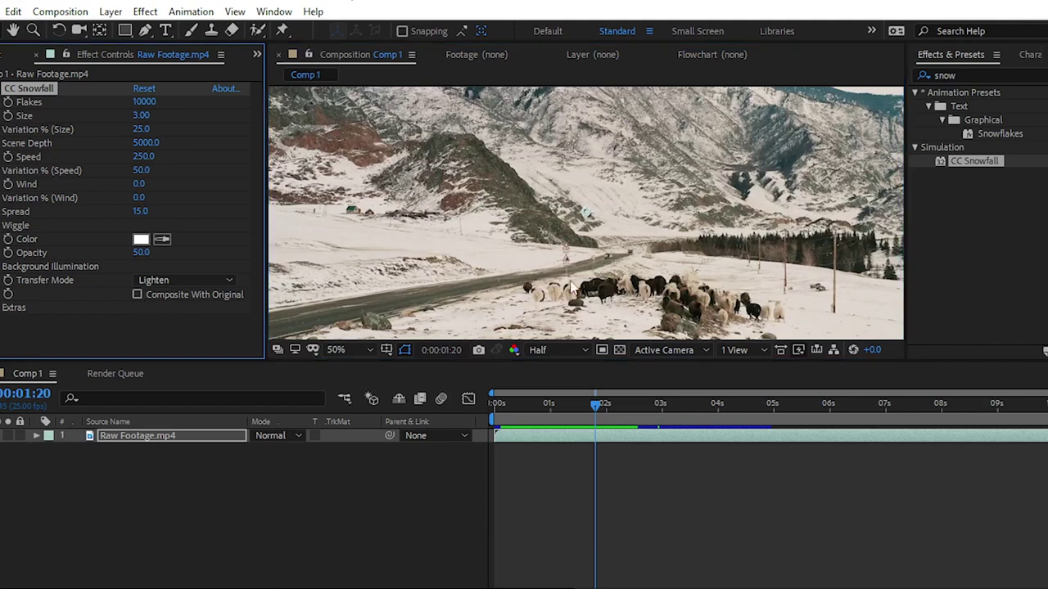
pyautogui.press('space')
pyautogui.press('`')
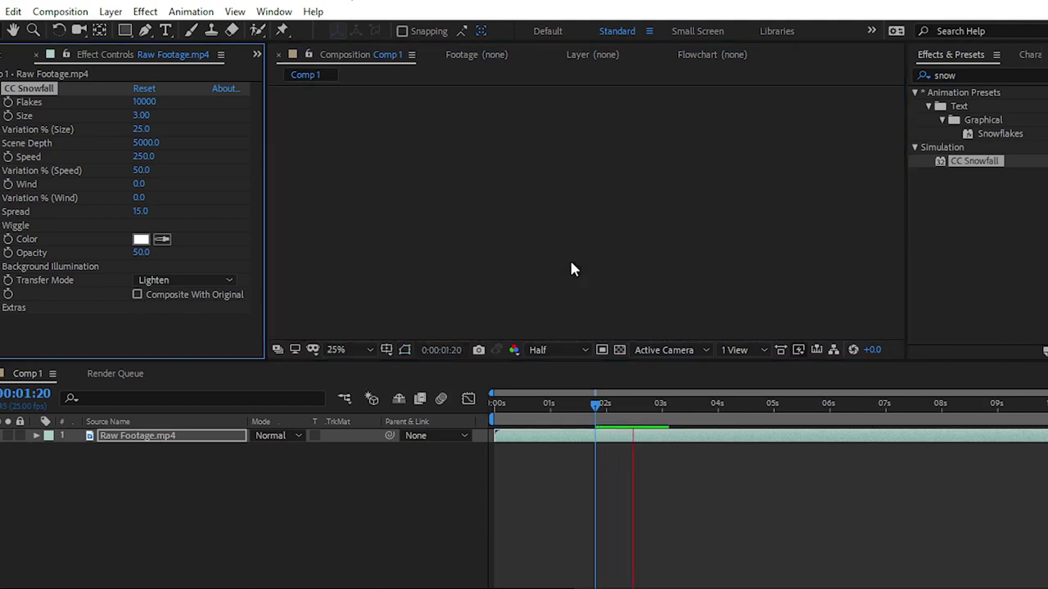
pyautogui.press('`')
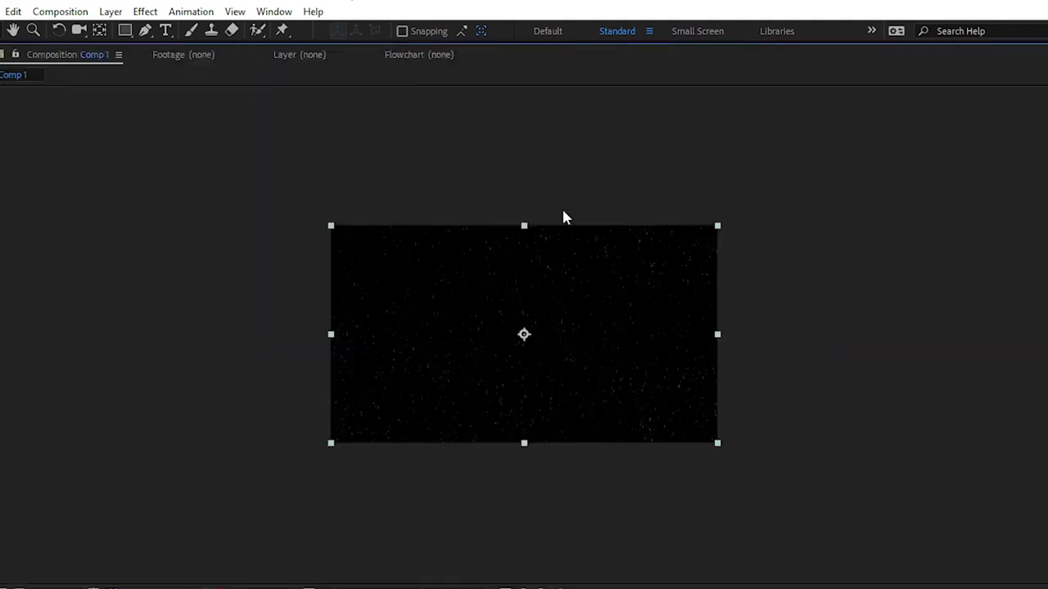
pyautogui.scroll(2, 551, 254)
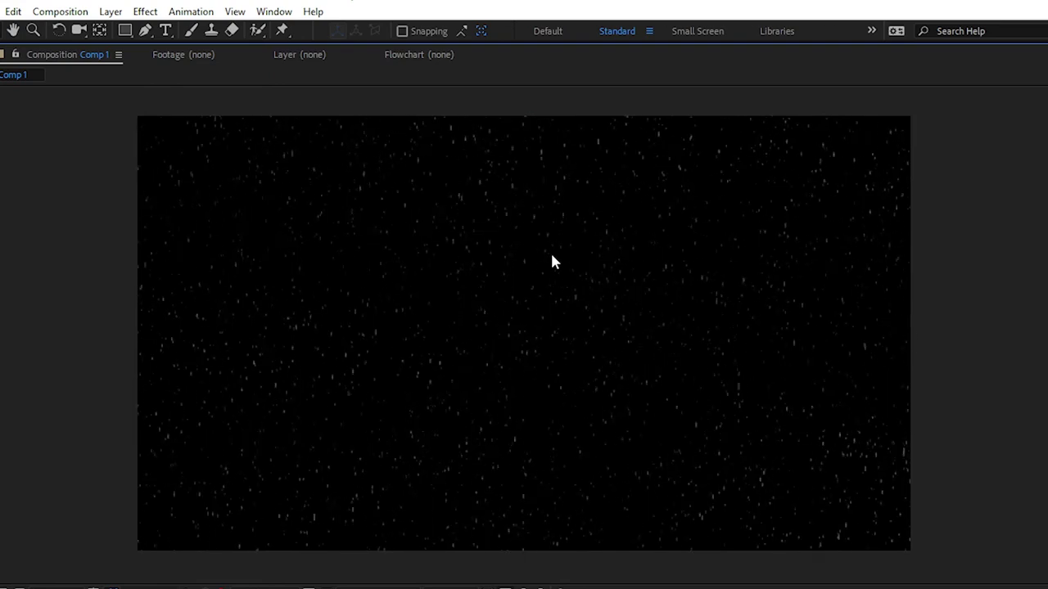
pyautogui.press('`')
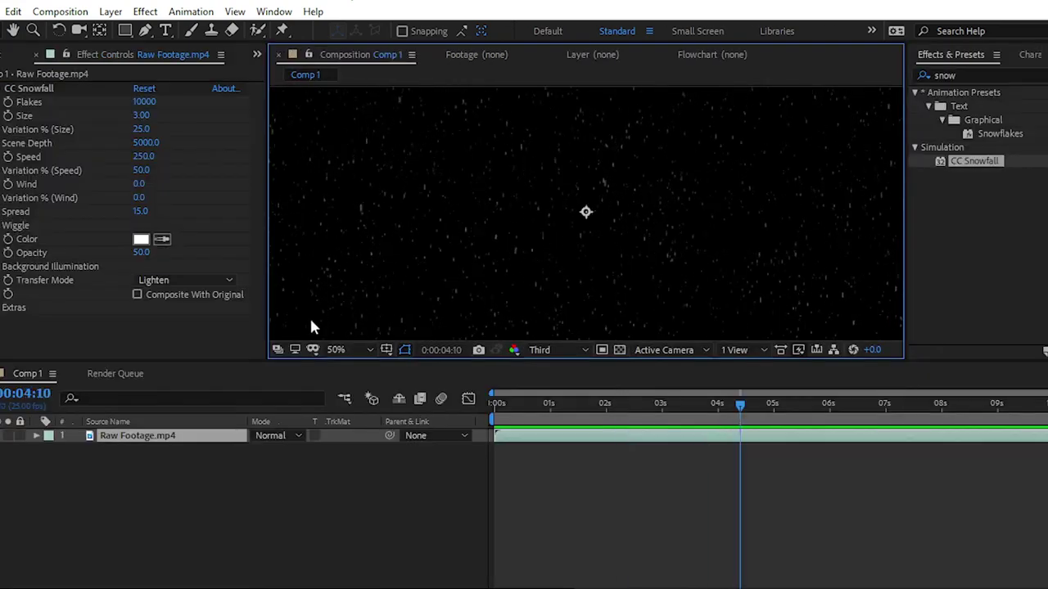
# Compare the snow with and without the footage by enabling Composite With Original and disabling it again.
pyautogui.click(137, 295)
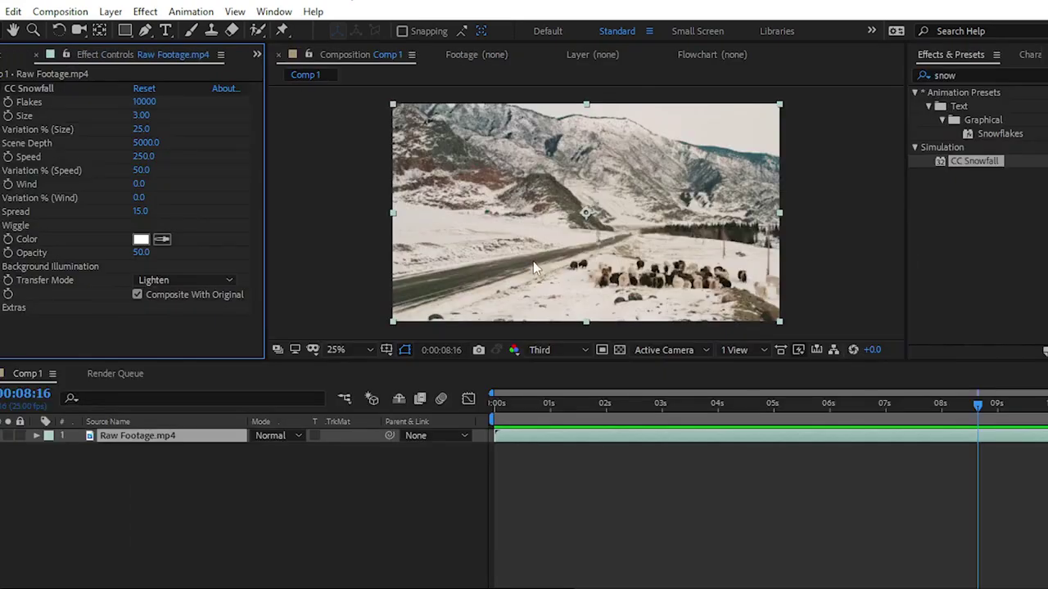
pyautogui.click(138, 295)
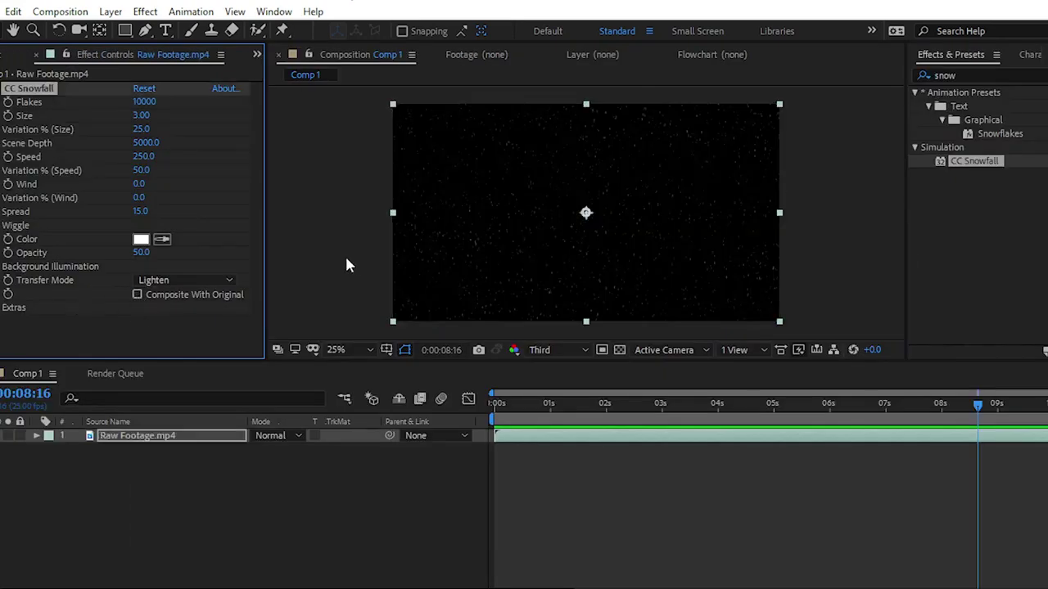
pyautogui.click(586, 219)
pyautogui.scroll(2, 586, 215)
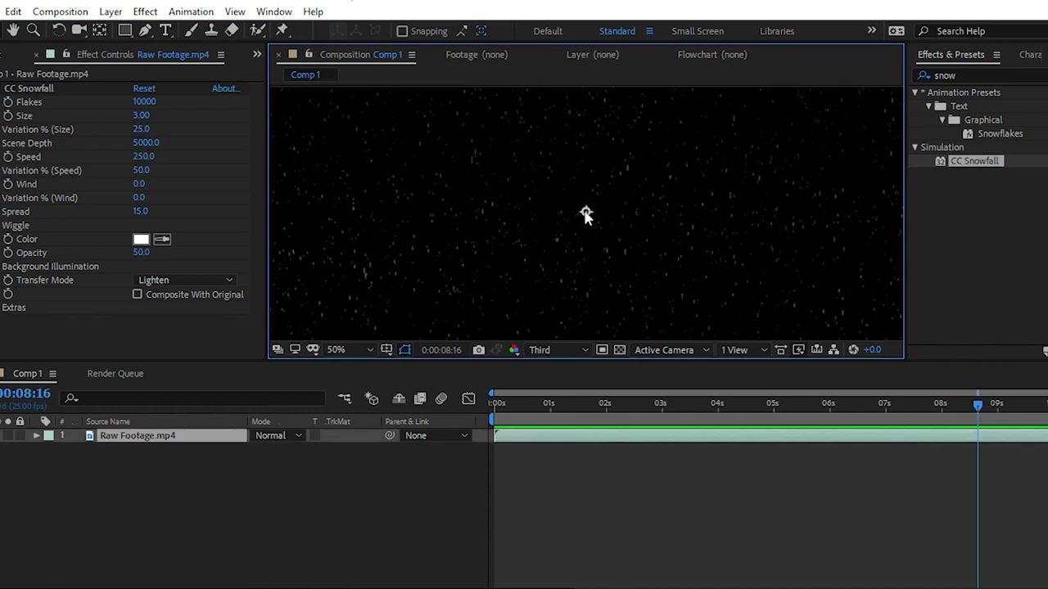
# Try lower and higher Flakes amounts in CC Snowfall, raising the count to 57400.
pyautogui.click(34, 96)
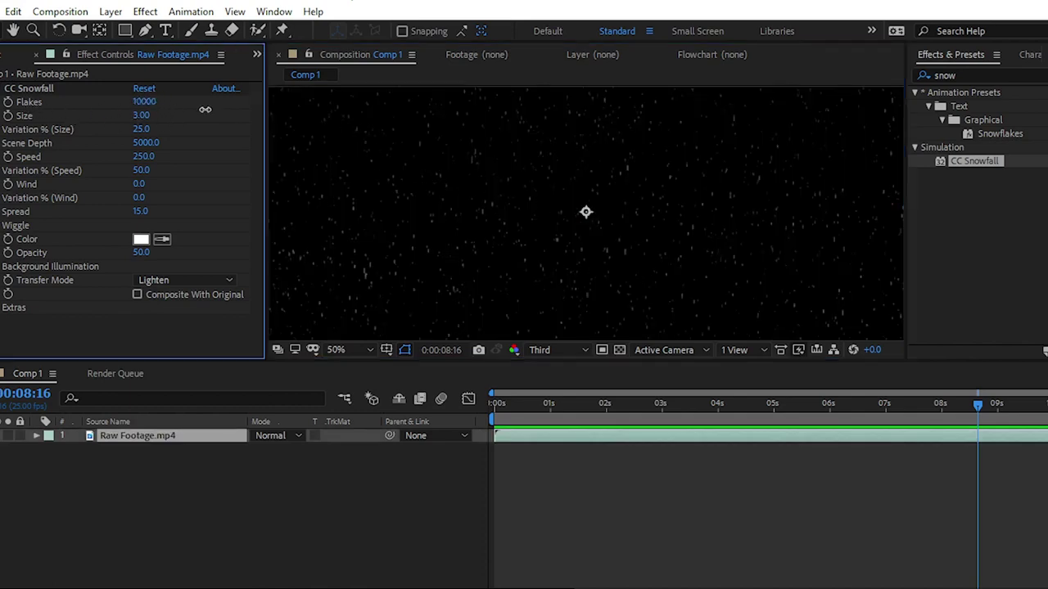
pyautogui.moveTo(144, 102); pyautogui.dragTo(43, 104)
pyautogui.moveTo(152, 105); pyautogui.dragTo(250, 101)
pyautogui.moveTo(181, 103); pyautogui.dragTo(438, 151)
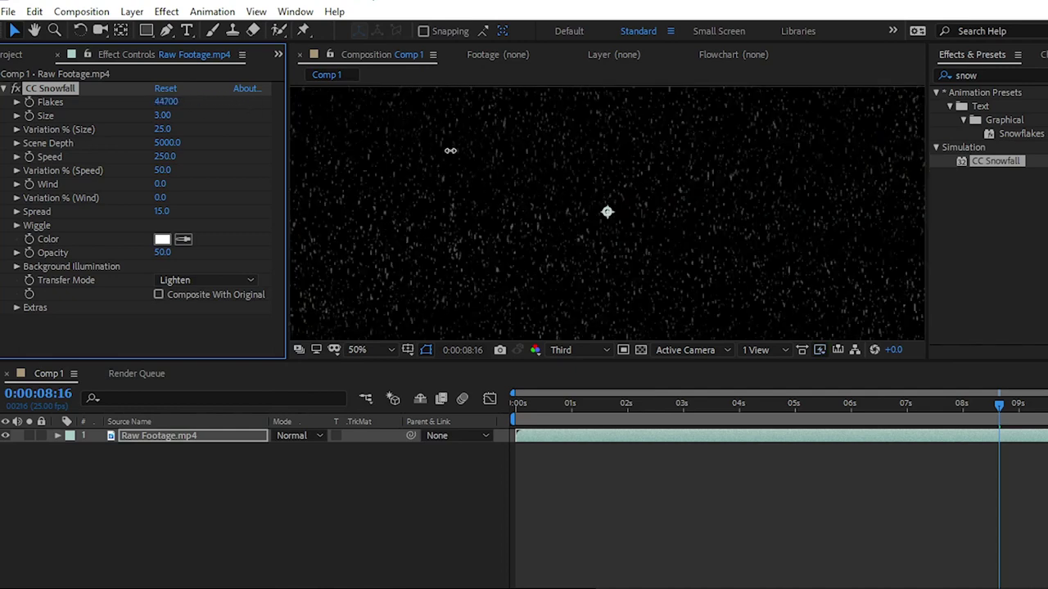
# Set the preview resolution to Half and reduce the CC Snowfall Flakes to 4400.
pyautogui.click(572, 349)
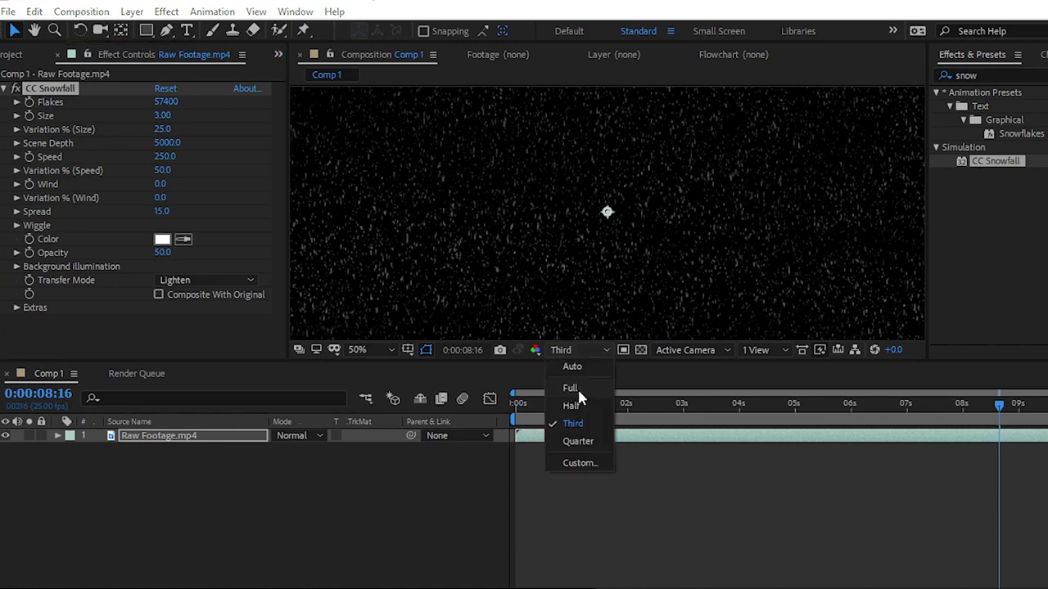
pyautogui.click(576, 403)
pyautogui.click(164, 103)
pyautogui.write('0')
pyautogui.press('Return')
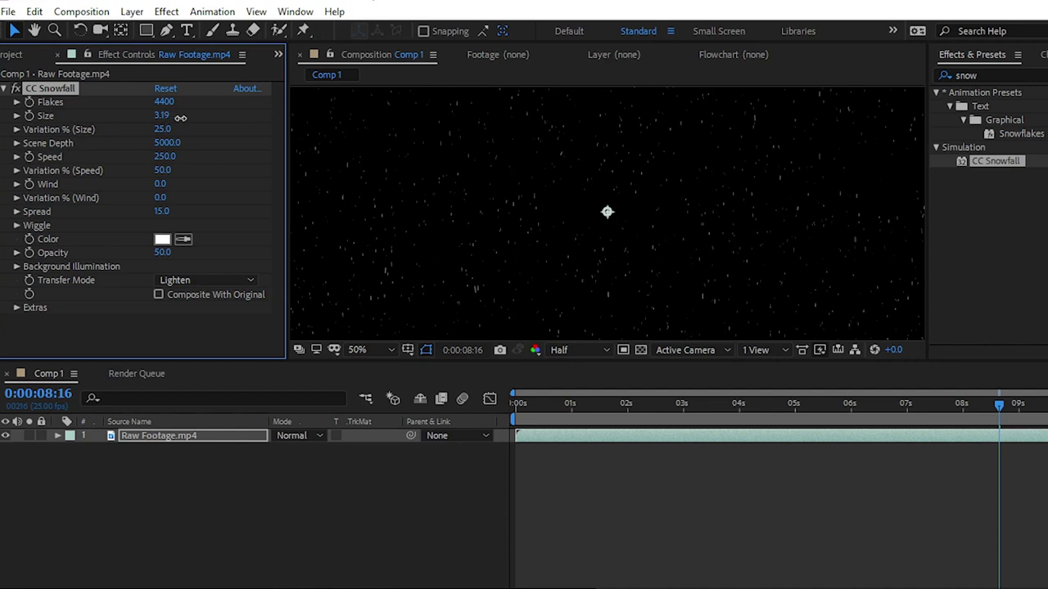
# Set the snow's Size to 6.55 and its Variation % (Size) to 100.
pyautogui.moveTo(428, 118); pyautogui.dragTo(120, 136)
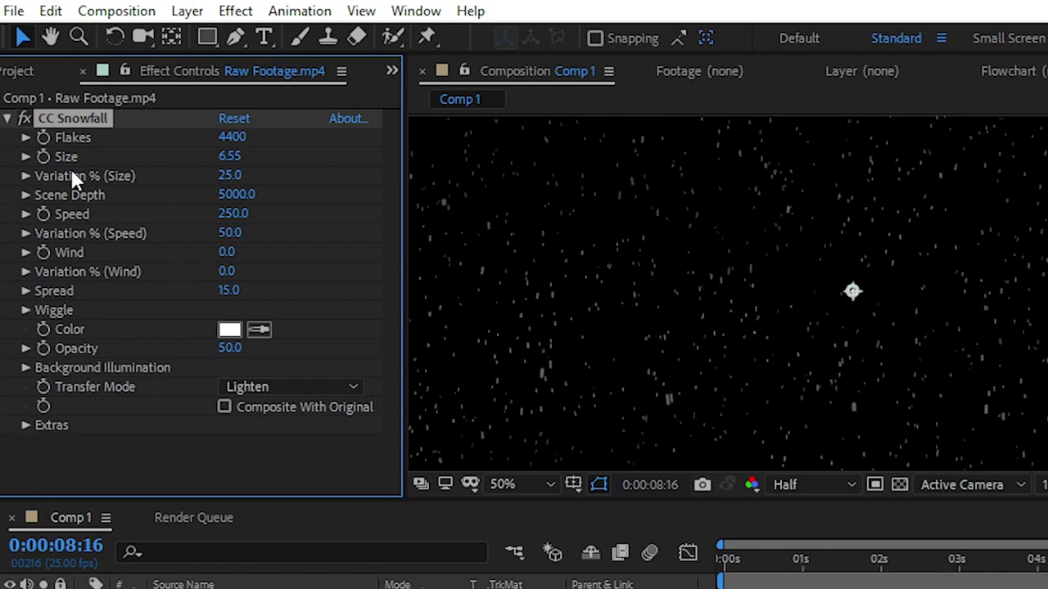
pyautogui.moveTo(227, 180); pyautogui.dragTo(247, 175)
pyautogui.moveTo(80, 175); pyautogui.dragTo(324, 171)
# Preview the resized snowflakes up close and return the playhead to the first frame.
pyautogui.scroll(1, 715, 235)
pyautogui.click(718, 237)
pyautogui.press('space')
pyautogui.press('space')
pyautogui.click(712, 568)
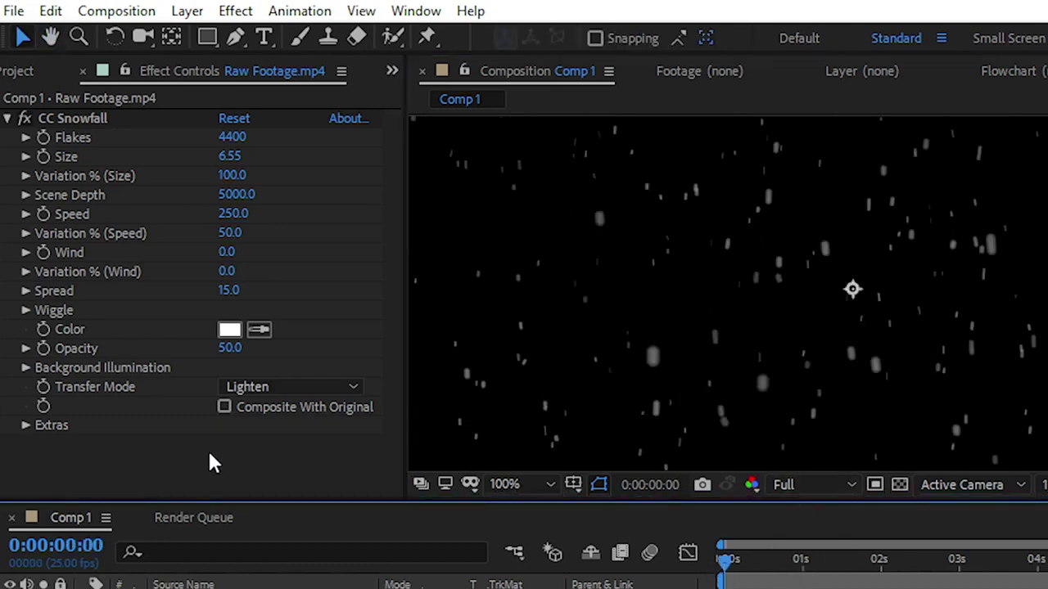
# Enable Composite With Original in CC Snowfall and preview the snow over the footage.
pyautogui.click(96, 384)
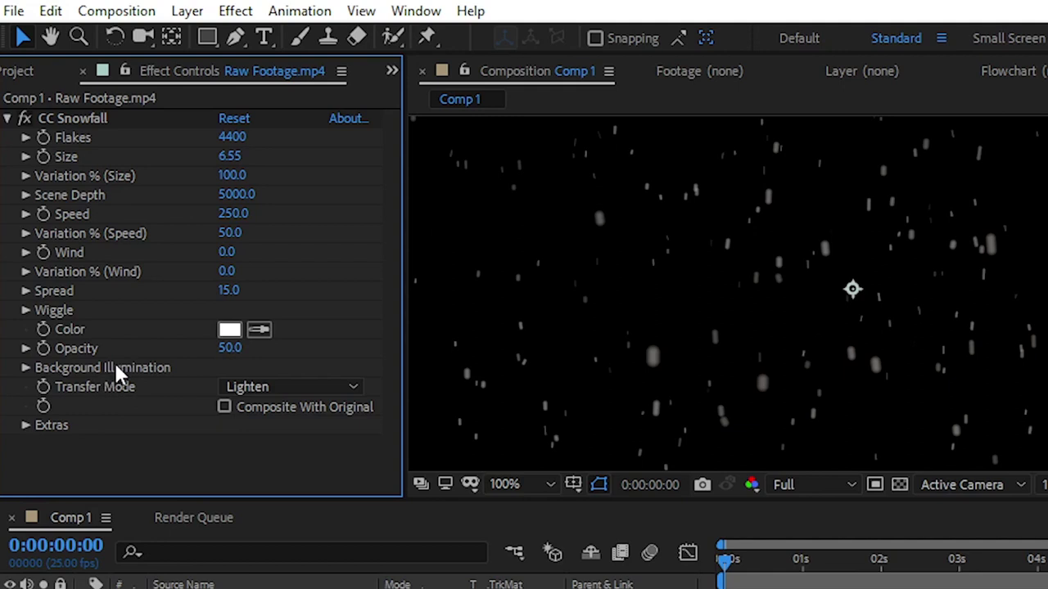
pyautogui.click(224, 407)
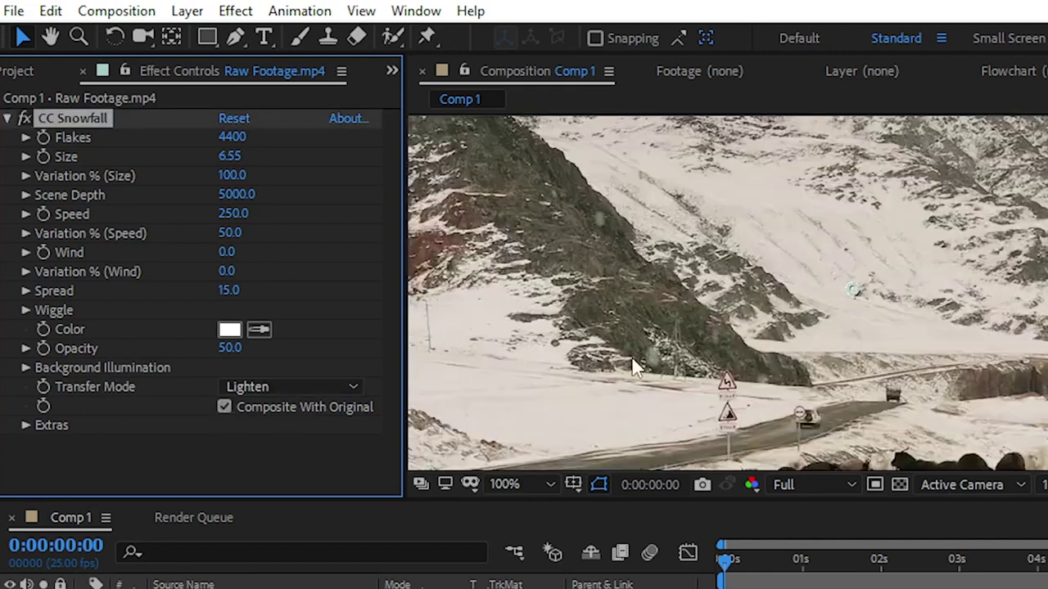
pyautogui.scroll(-4, 809, 401)
pyautogui.scroll(2, 758, 405)
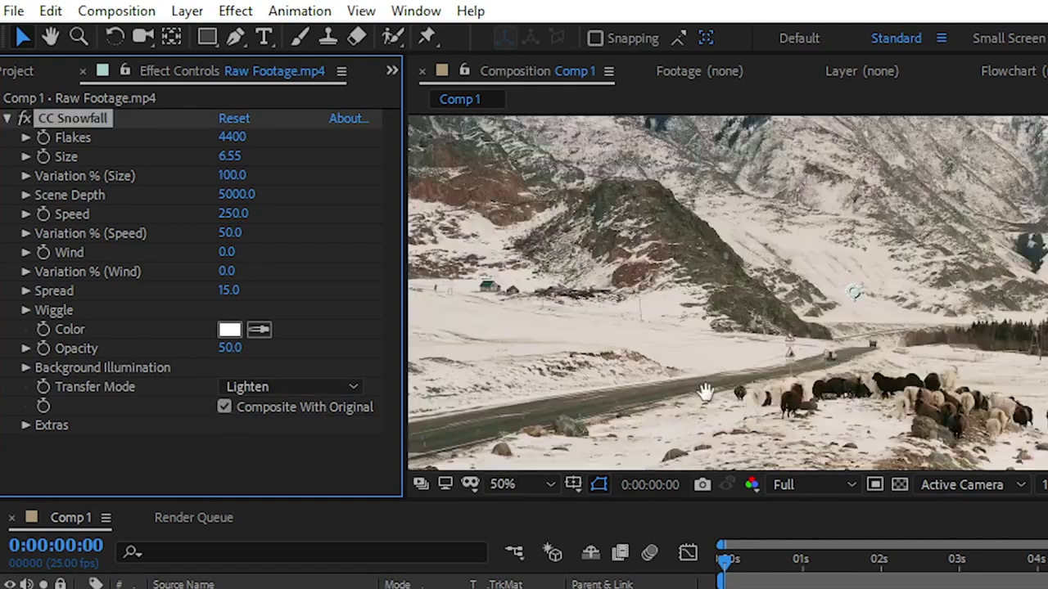
pyautogui.press('space')
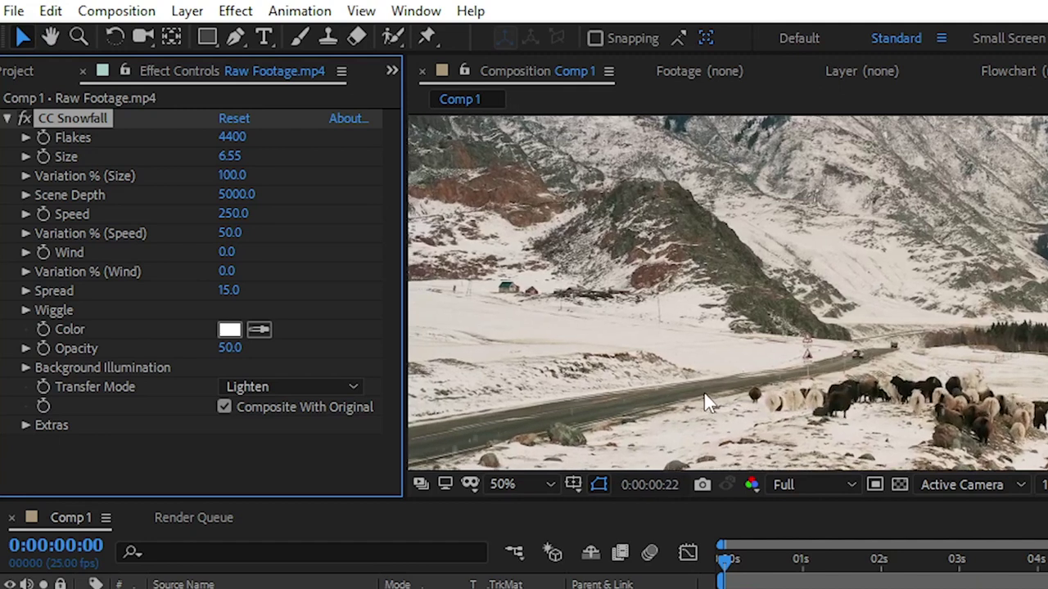
# Set the preview resolution to Half and replay the composition from the first frame.
pyautogui.click(790, 484)
pyautogui.click(801, 563)
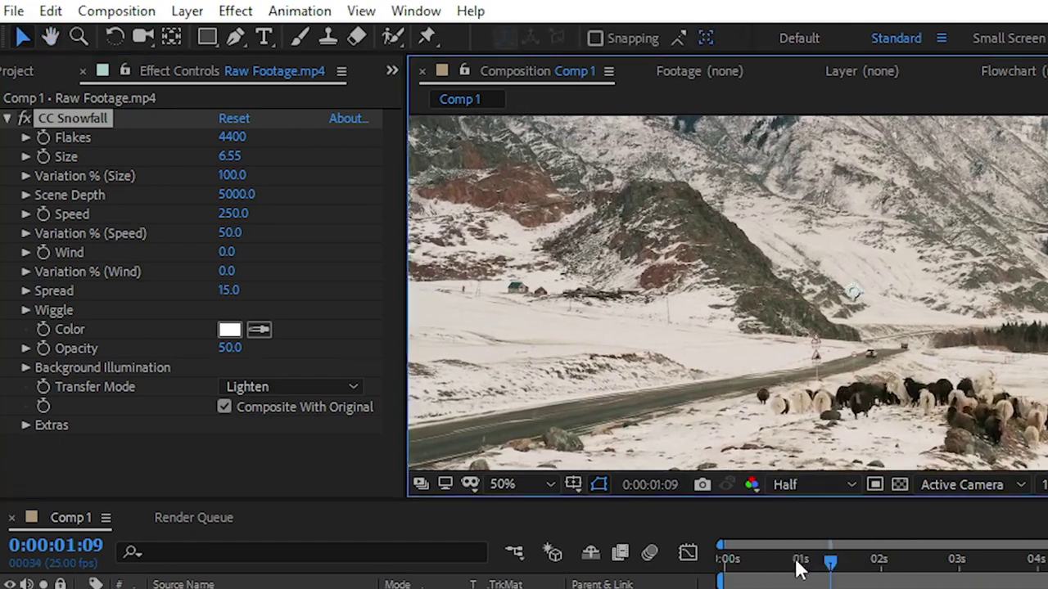
pyautogui.moveTo(828, 561); pyautogui.dragTo(720, 564)
pyautogui.press('space')
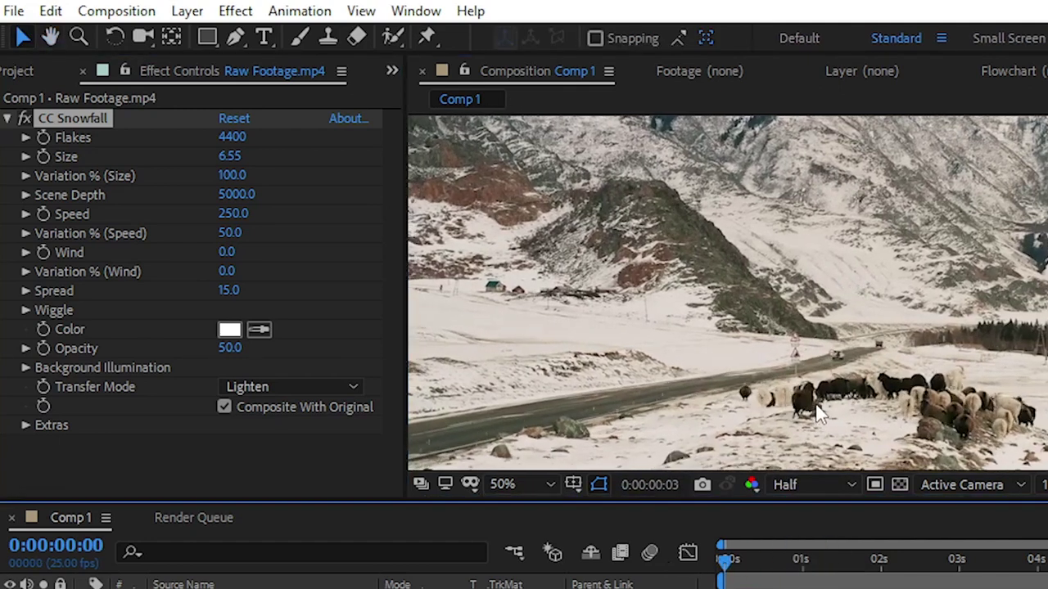
# Review the composited snowfall in the enlarged composition view and move the playhead back.
pyautogui.press('`')
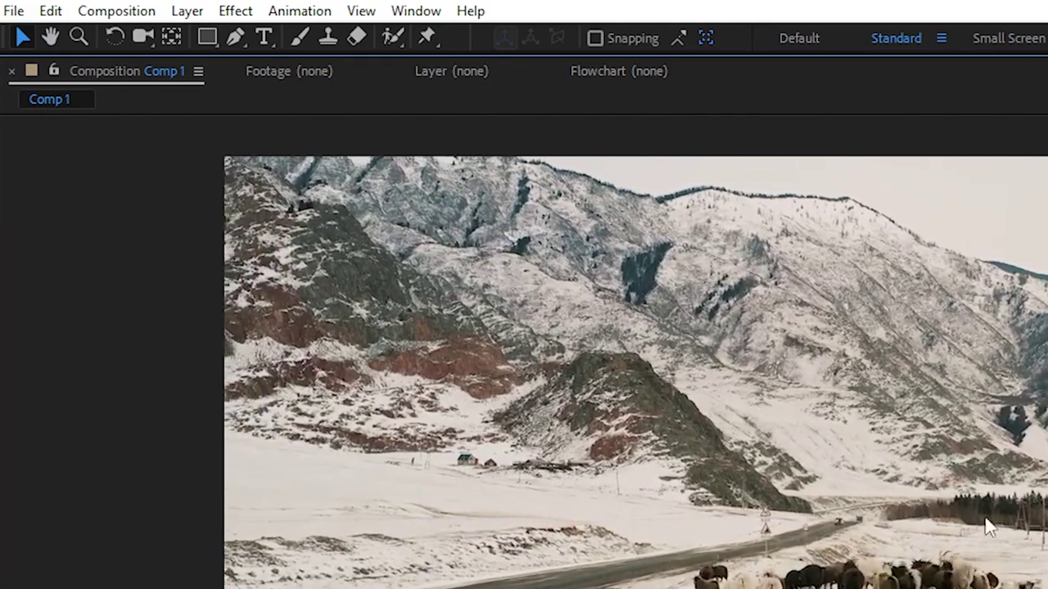
pyautogui.press('`')
pyautogui.press('space')
pyautogui.press('`')
pyautogui.moveTo(856, 563); pyautogui.dragTo(755, 563)
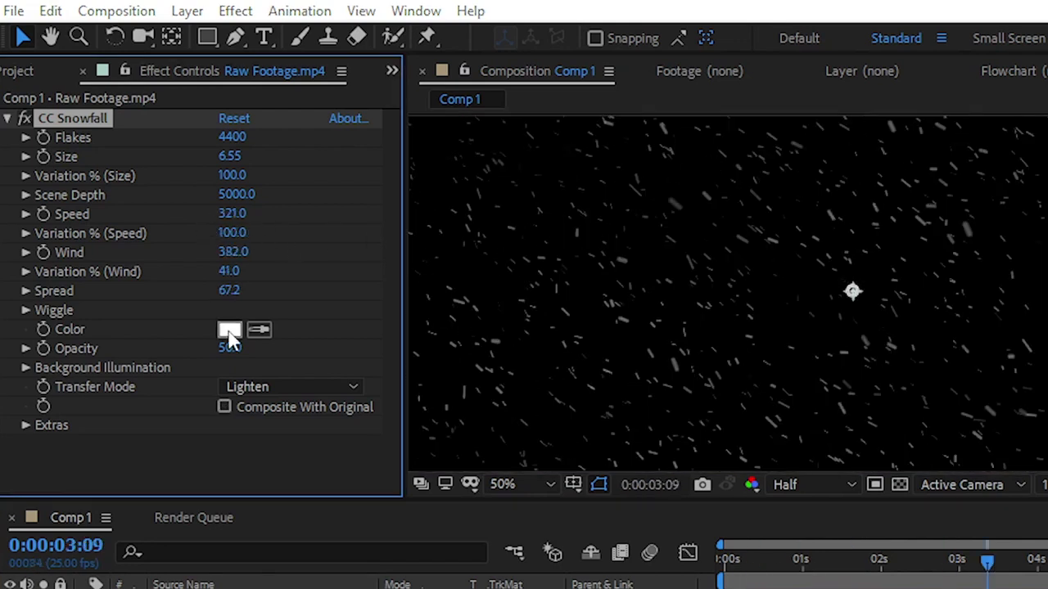
# Change the CC Snowfall flake Color to red.
pyautogui.click(229, 329)
pyautogui.click(444, 314)
pyautogui.click(674, 306)
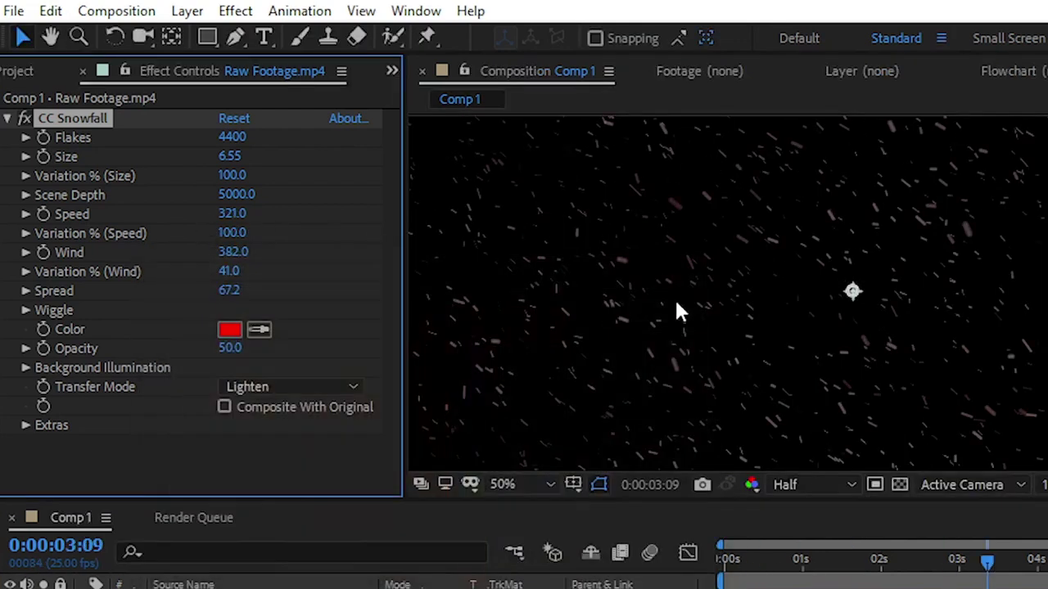
# Try a light blue flake Color, 33B9FF, in CC Snowfall and play the preview.
pyautogui.click(231, 329)
pyautogui.click(435, 489)
pyautogui.moveTo(473, 480); pyautogui.dragTo(478, 406)
pyautogui.moveTo(426, 385); pyautogui.dragTo(391, 287)
pyautogui.click(474, 430)
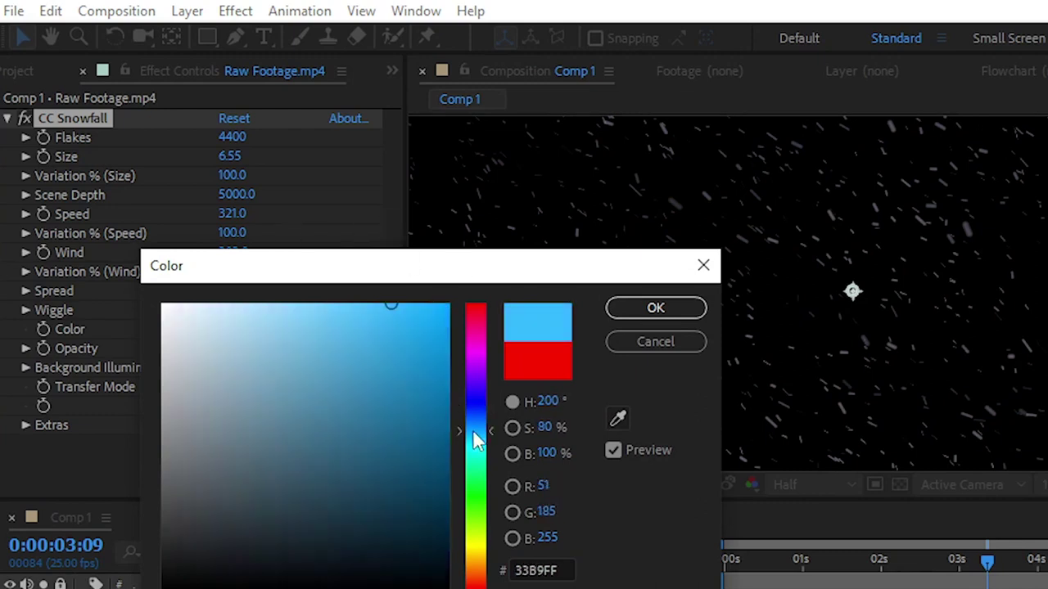
pyautogui.click(655, 307)
pyautogui.scroll(3, 789, 378)
pyautogui.scroll(-3, 802, 350)
pyautogui.press('space')
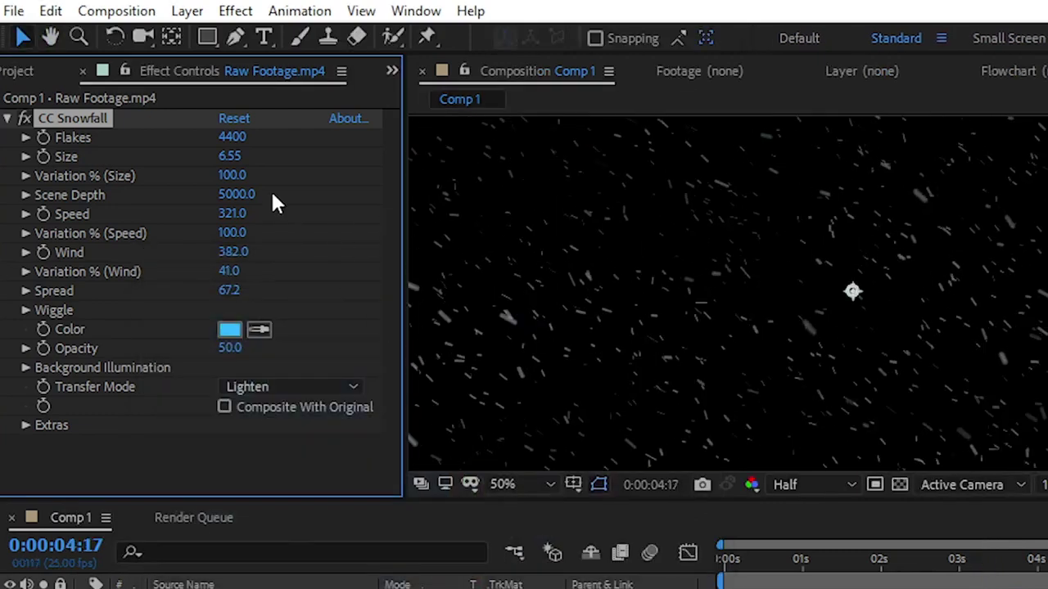
# Expand the CC Snowfall Wiggle settings, try a value of 77, and preview the snow motion.
pyautogui.moveTo(245, 159); pyautogui.dragTo(417, 338)
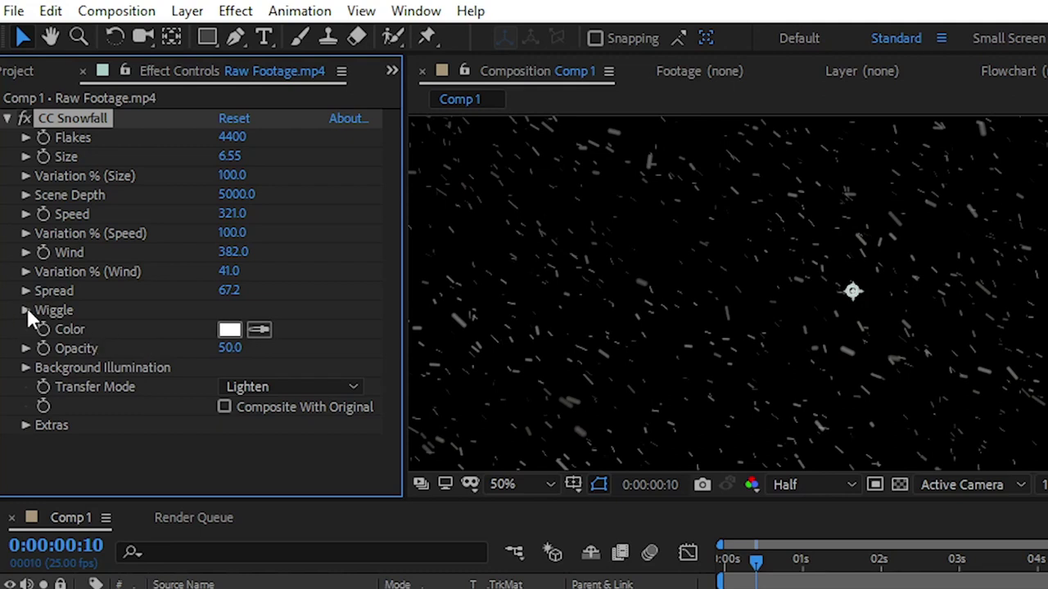
pyautogui.click(27, 311)
pyautogui.click(27, 312)
pyautogui.click(27, 312)
pyautogui.scroll(-1, 150, 359)
pyautogui.click(229, 274)
pyautogui.write('77')
pyautogui.press('Return')
pyautogui.moveTo(301, 279)
pyautogui.mouseDown()
pyautogui.moveTo(220, 285)
pyautogui.moveTo(303, 285)
pyautogui.mouseUp()
pyautogui.press('space')
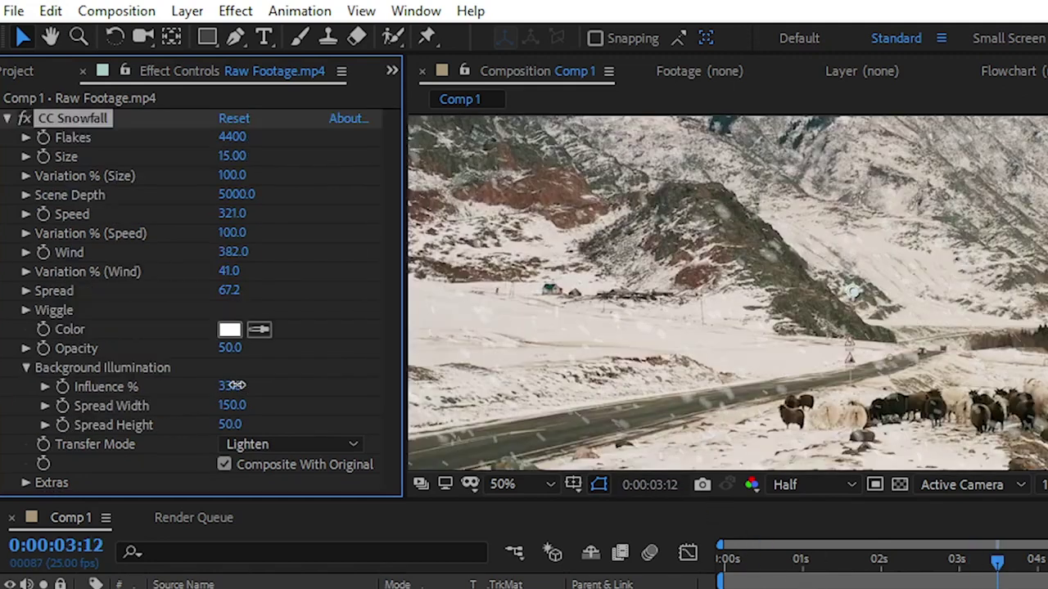
# Try higher Influence % and Spread Height values in the Background Illumination settings.
pyautogui.moveTo(228, 386); pyautogui.dragTo(835, 416)
pyautogui.hotkey('ctrl', 'z')
pyautogui.moveTo(231, 424); pyautogui.dragTo(826, 422)
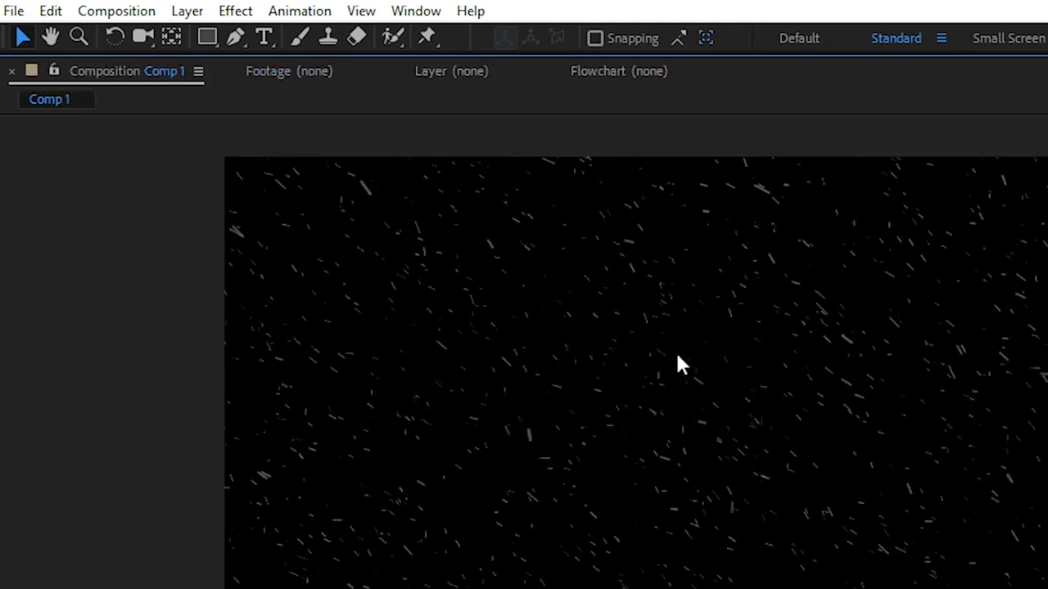
# Enable Composite With Original in CC Snowfall and review the snow over the footage in the enlarged composition view.
pyautogui.press('`')
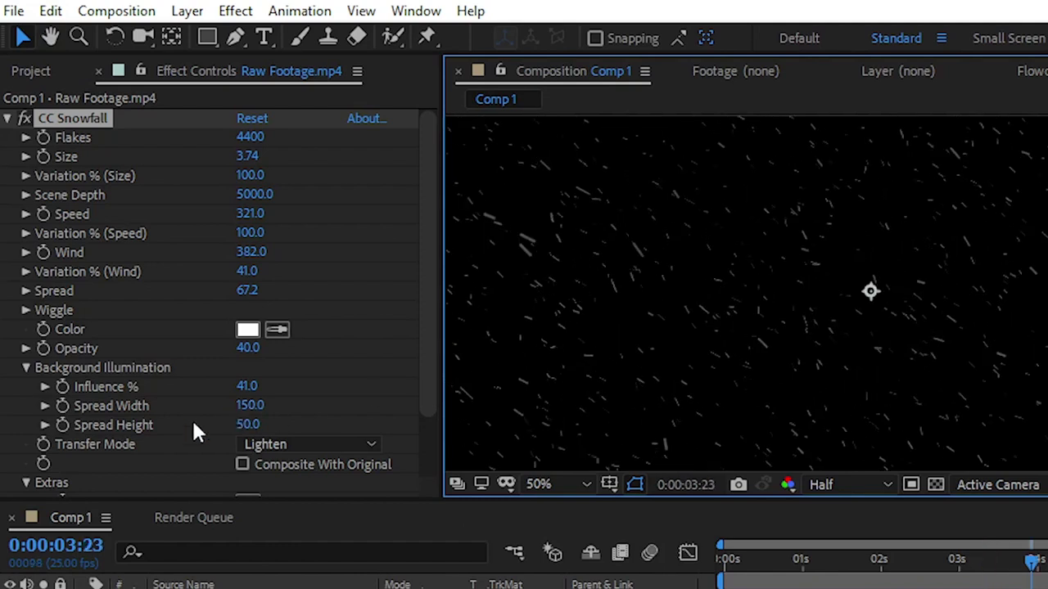
pyautogui.scroll(-3, 79, 452)
pyautogui.click(244, 391)
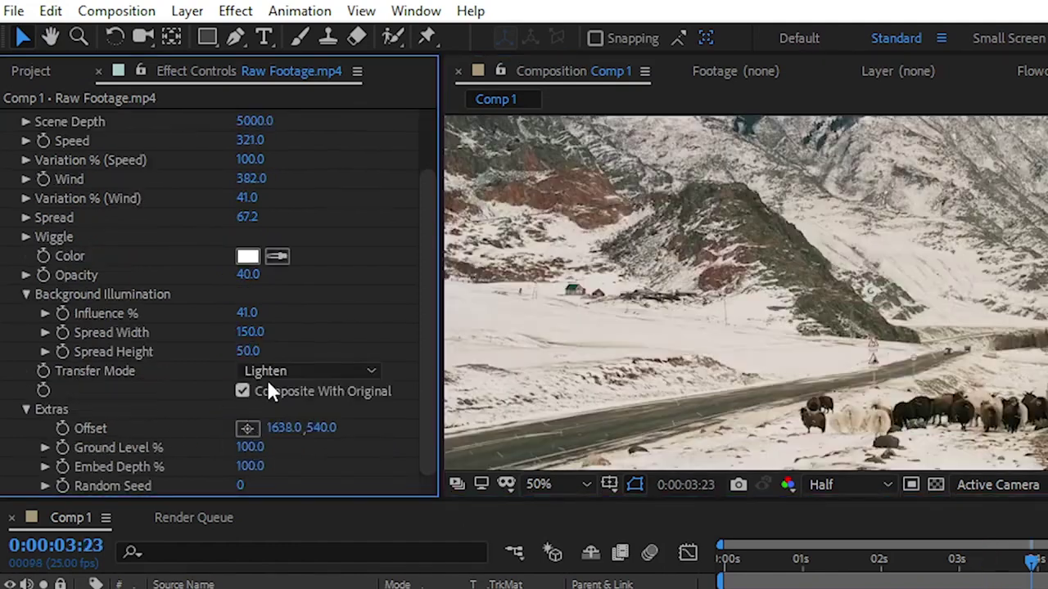
pyautogui.press('`')
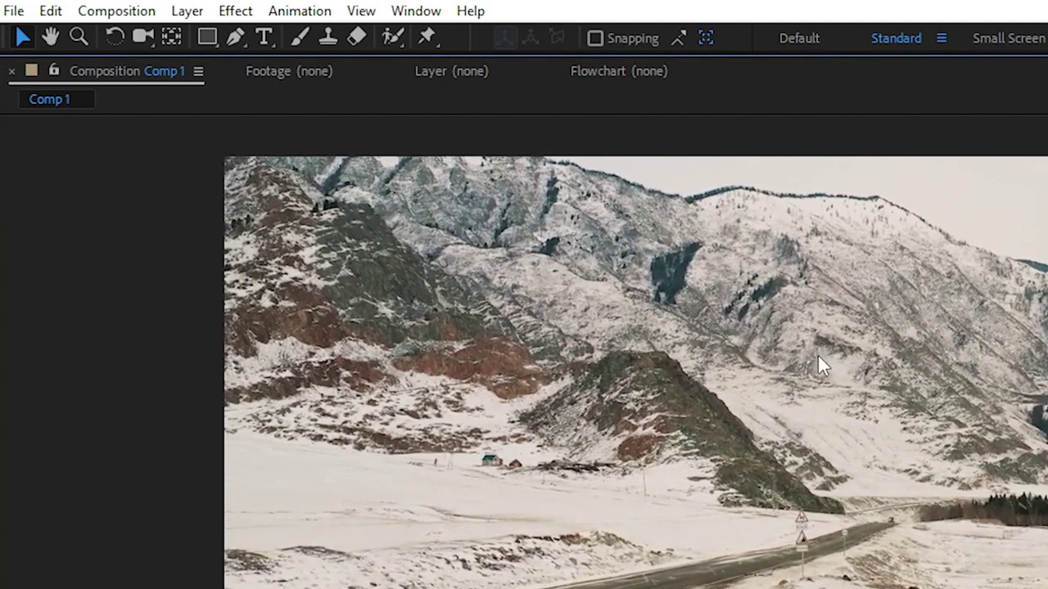
pyautogui.press('`')
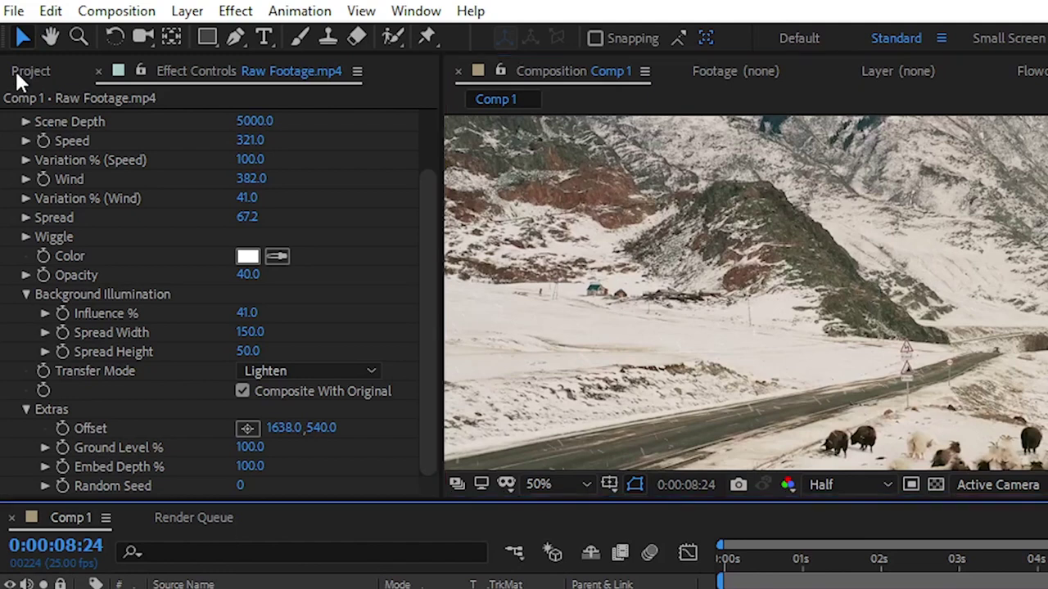
# Inspect the snowfall on the Raw Footage 2.mp4 layer and open its CC Snowfall settings.
pyautogui.click(16, 70)
pyautogui.click(140, 74)
pyautogui.scroll(3, 81, 150)
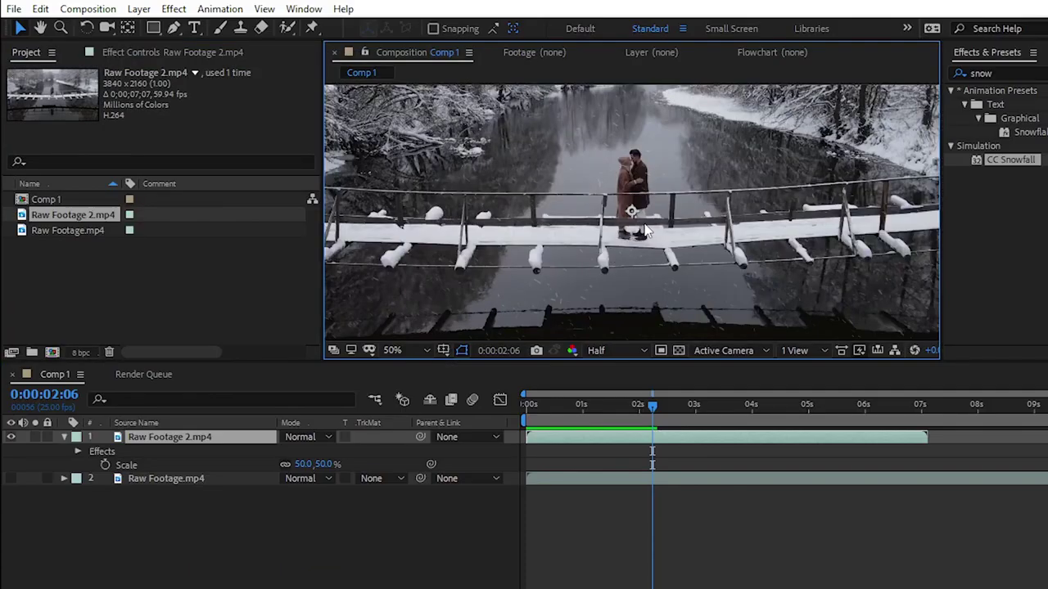
pyautogui.scroll(-1, 644, 231)
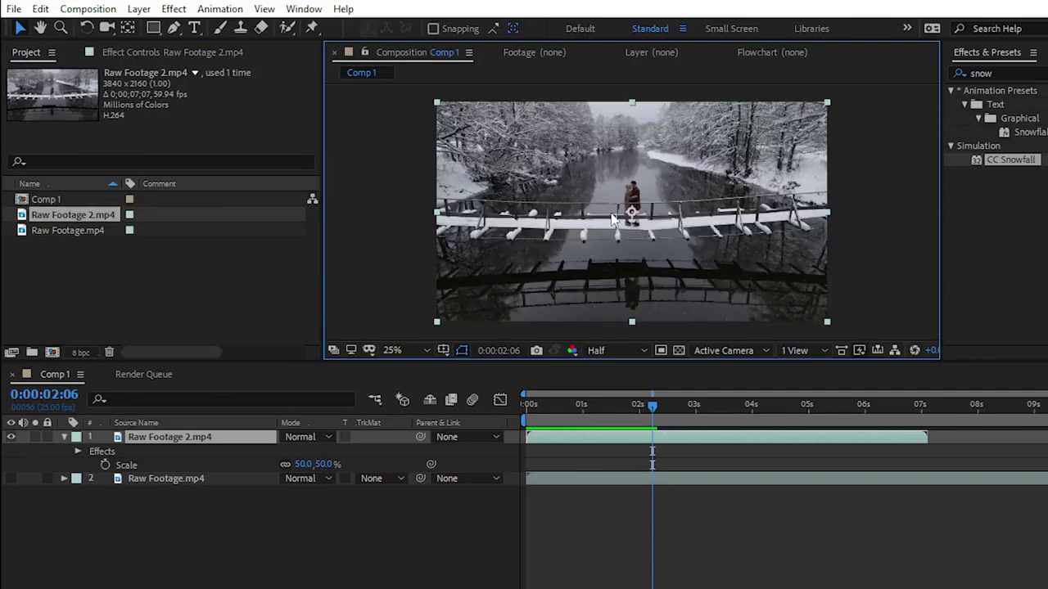
pyautogui.click(172, 53)
pyautogui.scroll(1, 620, 237)
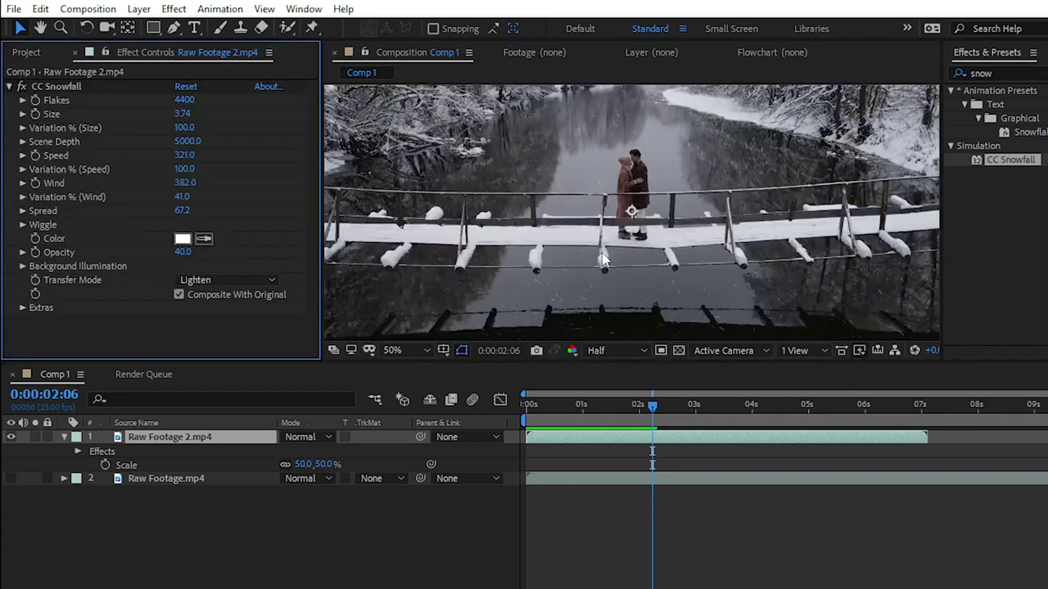
# Set the CC Snowfall Speed to 52 and Wind to 327 on Raw Footage 2.mp4, then preview from the first frame.
pyautogui.scroll(2, 602, 257)
pyautogui.moveTo(184, 155); pyautogui.dragTo(139, 158)
pyautogui.moveTo(185, 182); pyautogui.dragTo(141, 190)
pyautogui.moveTo(652, 406); pyautogui.dragTo(526, 414)
pyautogui.scroll(-1, 596, 249)
pyautogui.press('space')
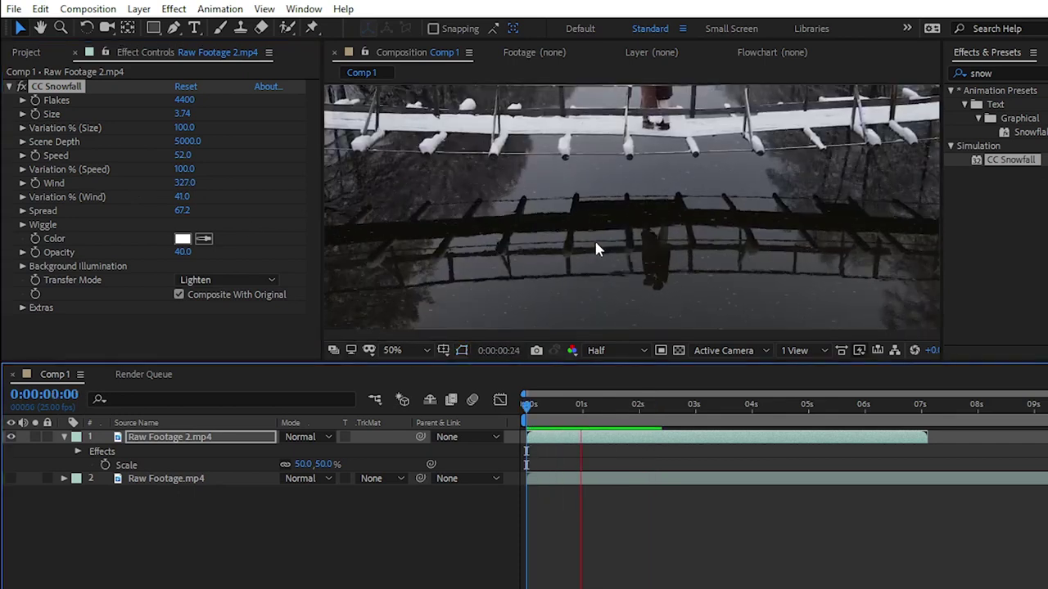
pyautogui.scroll(-1, 643, 218)
pyautogui.scroll(1, 652, 219)
pyautogui.press('space')
# Reduce the CC Snowfall Wind to 45 and replay the composition from the first frame.
pyautogui.moveTo(185, 182); pyautogui.dragTo(72, 184)
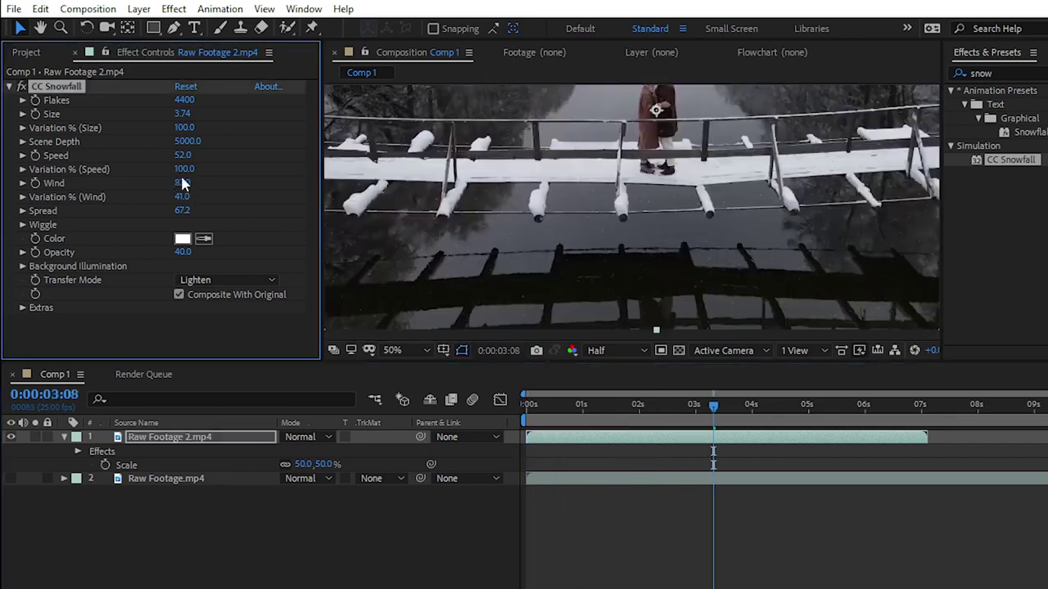
pyautogui.moveTo(359, 186); pyautogui.dragTo(335, 187)
pyautogui.press('space')
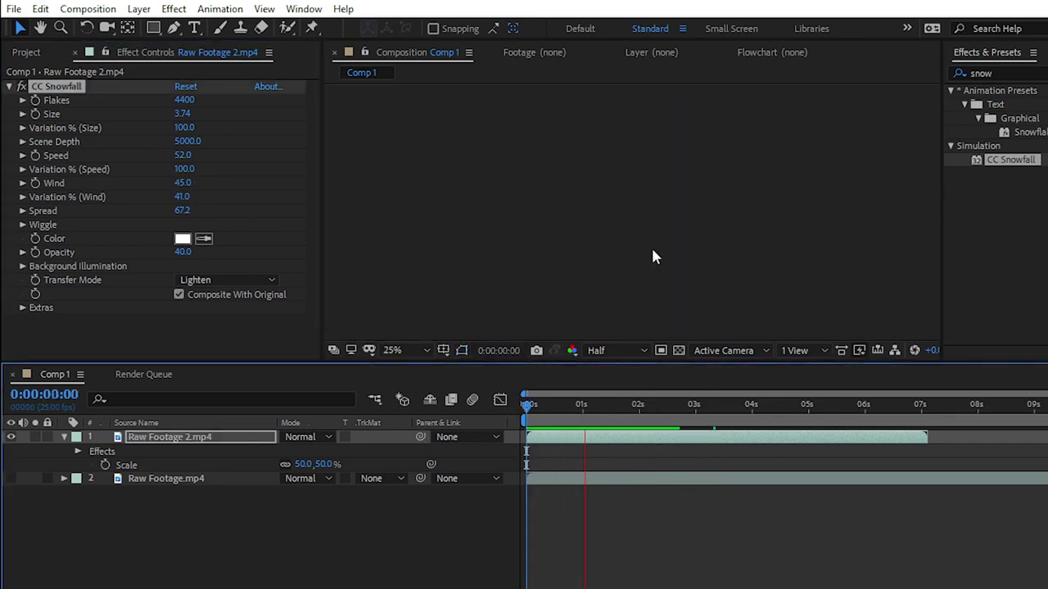
# Set the CC Snowfall Size to 8.35 and the Wind variation to 100%.
pyautogui.moveTo(181, 114); pyautogui.dragTo(20, 121)
pyautogui.moveTo(180, 197); pyautogui.dragTo(275, 186)
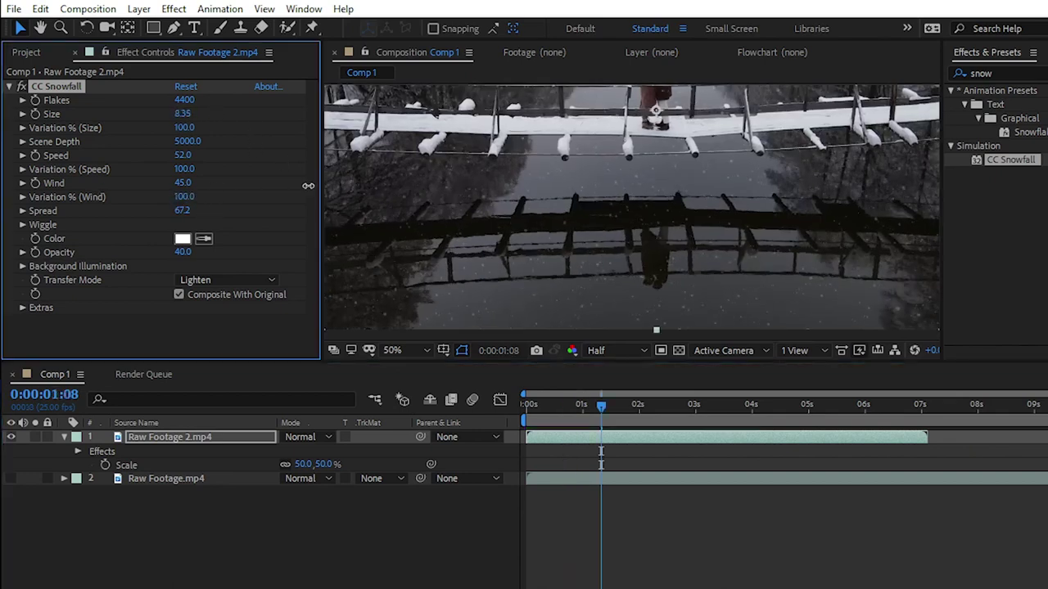